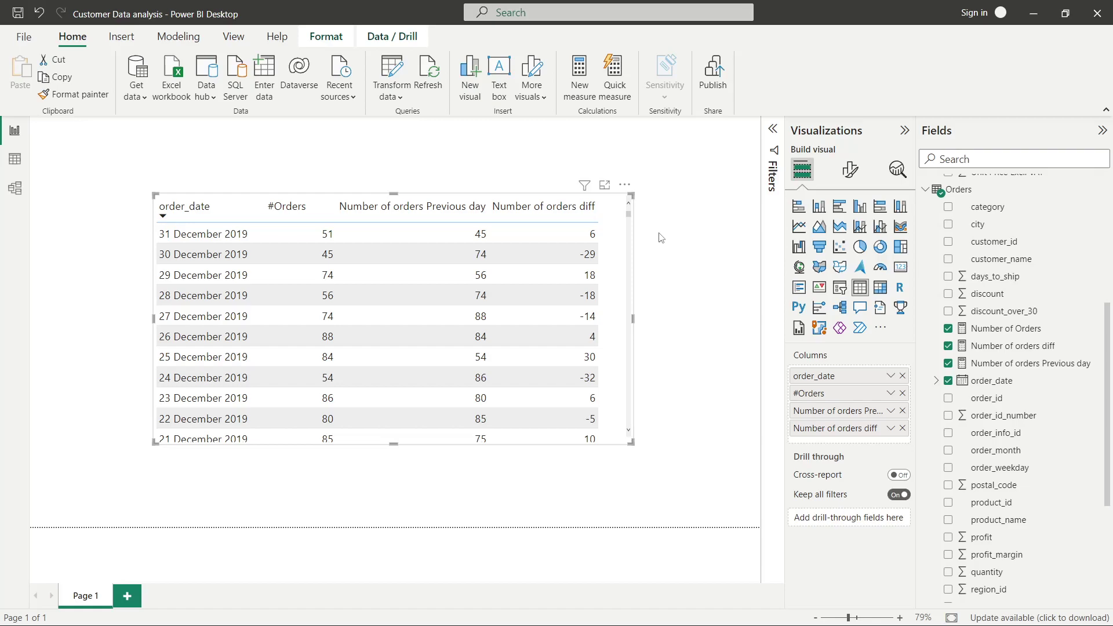
In the table's Cell elements, switch Background color on for the Number of orders diff series
click(850, 169)
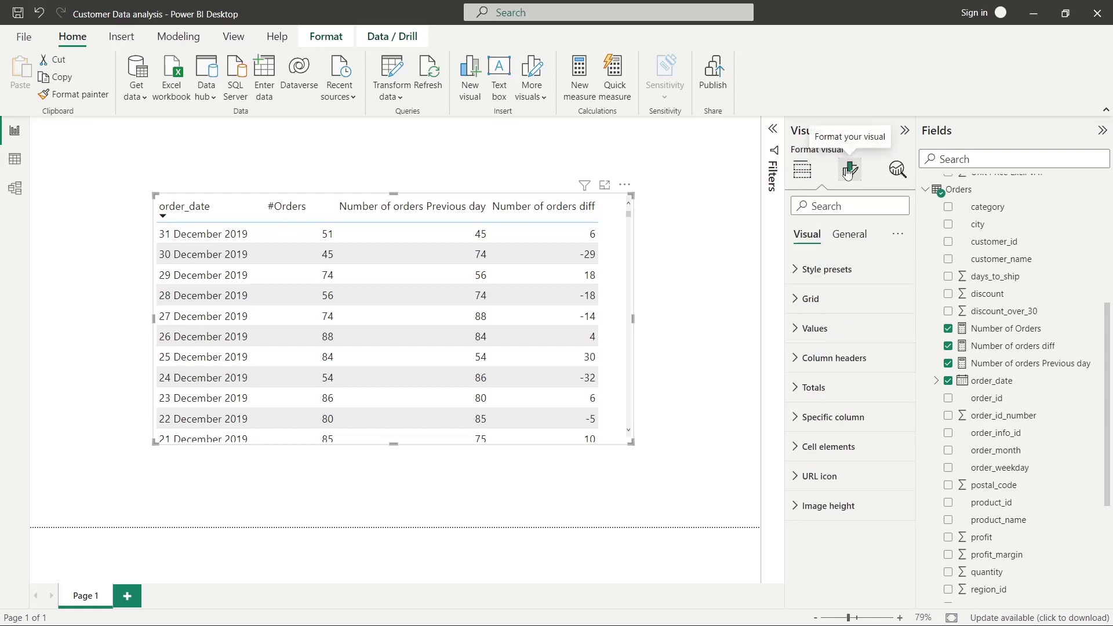
click(802, 445)
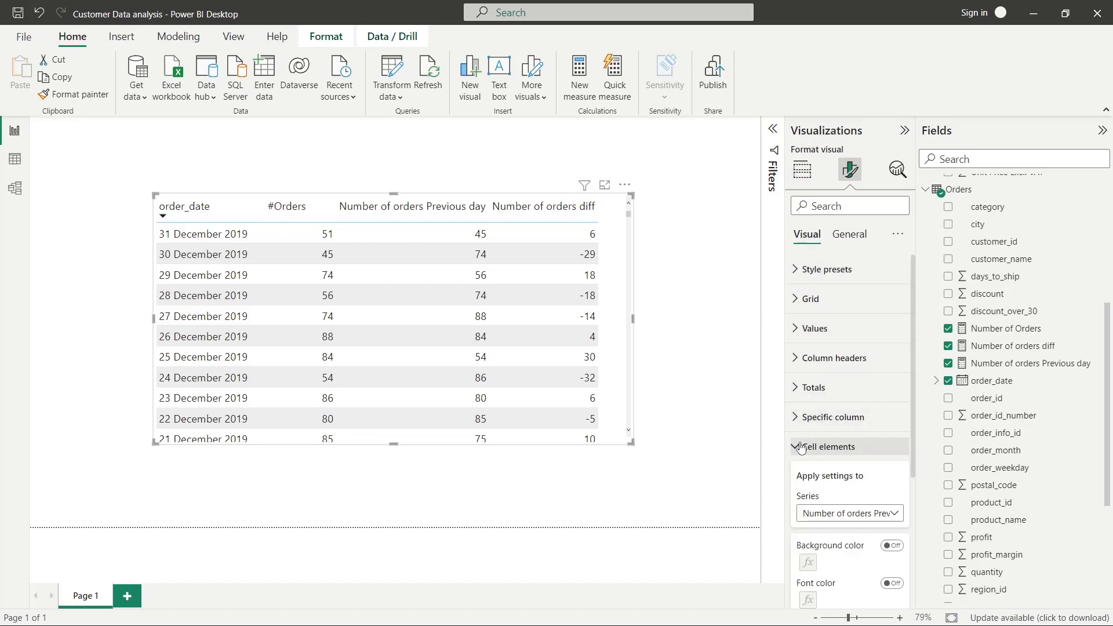
click(833, 307)
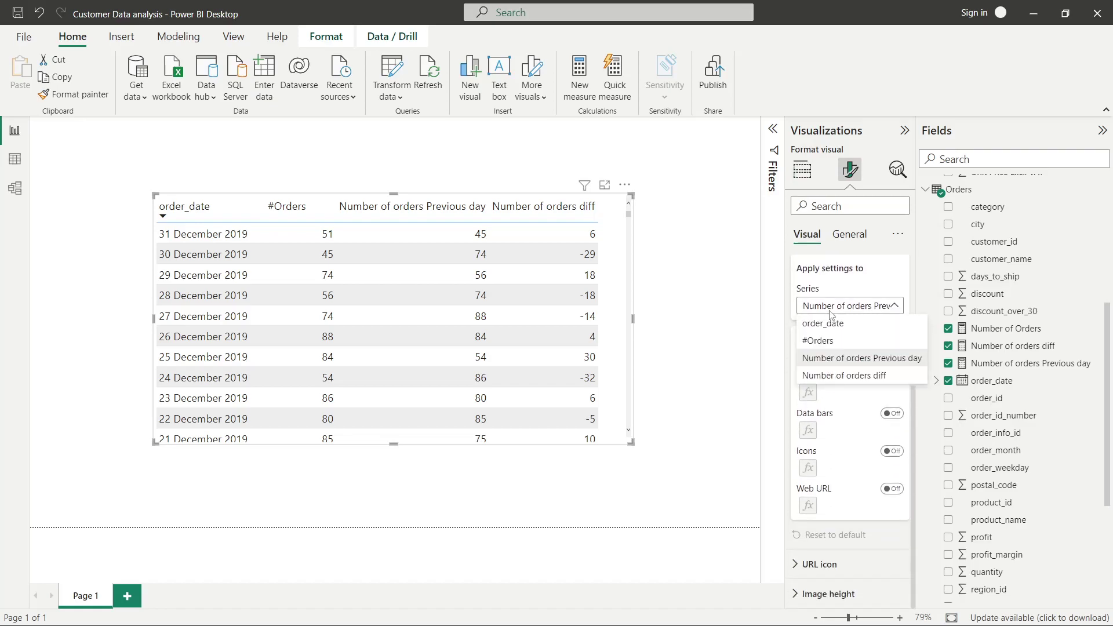
click(835, 376)
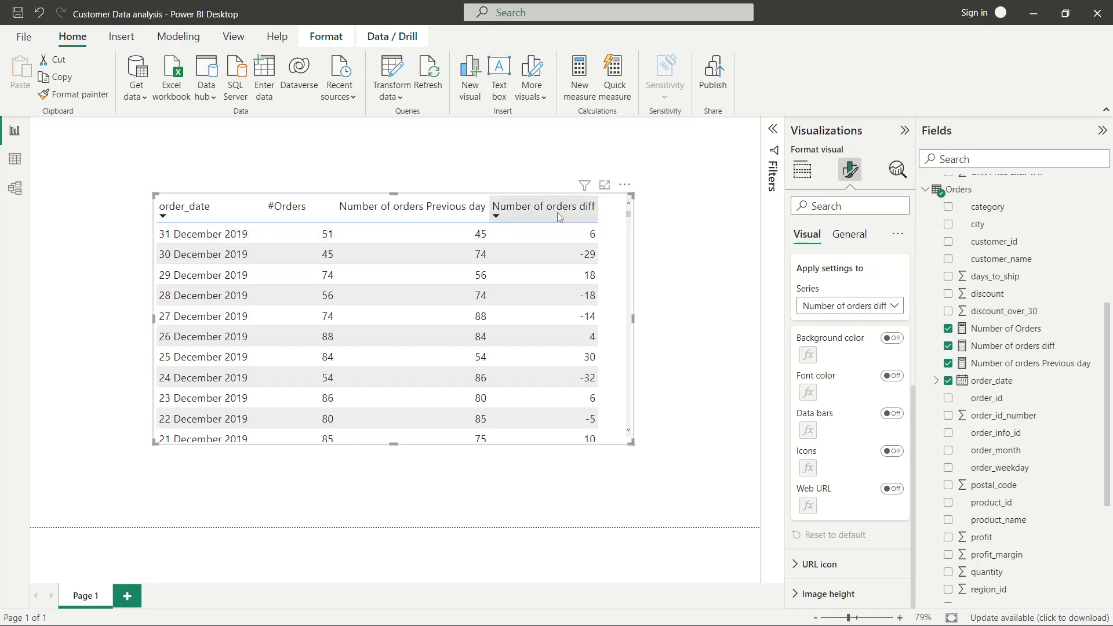
click(890, 342)
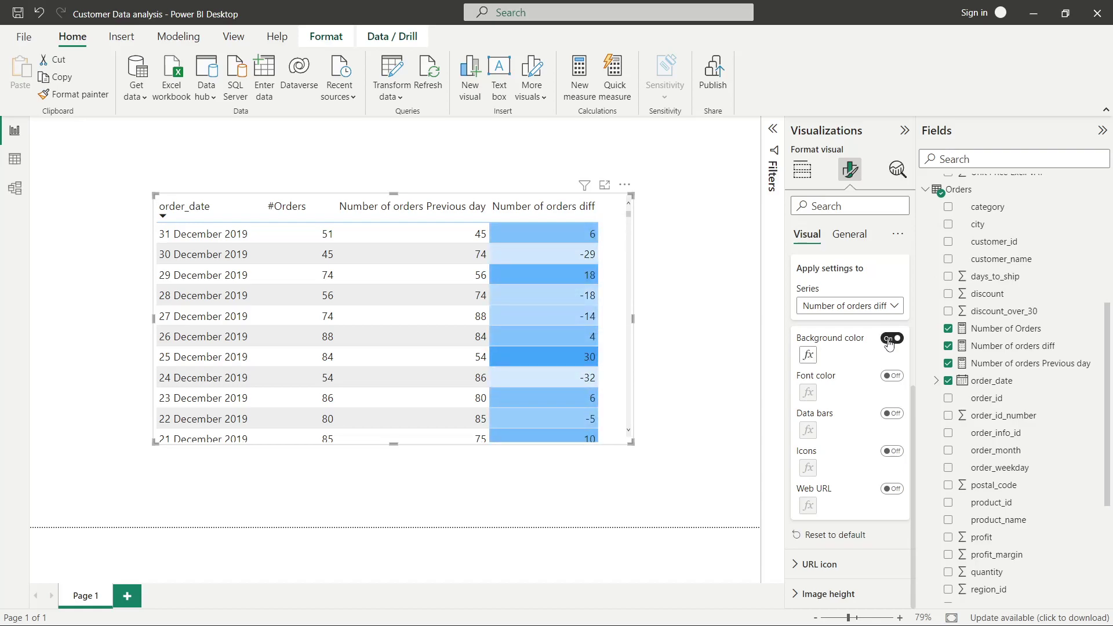
Open the background colour's conditional formatting and set its format style to Rules, applied to values only
click(808, 355)
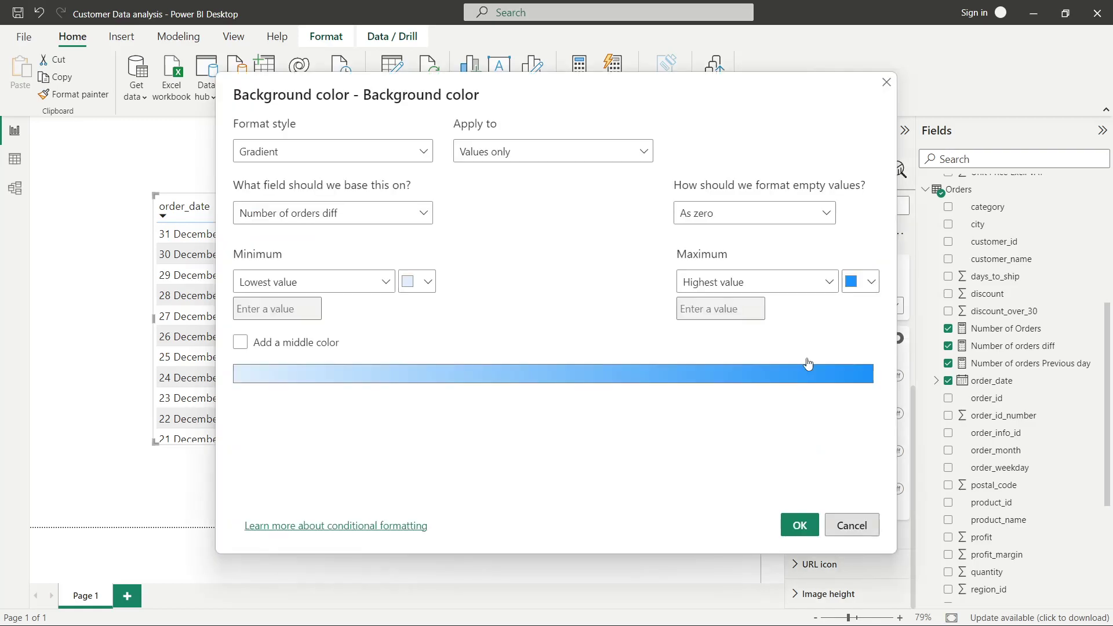
click(278, 158)
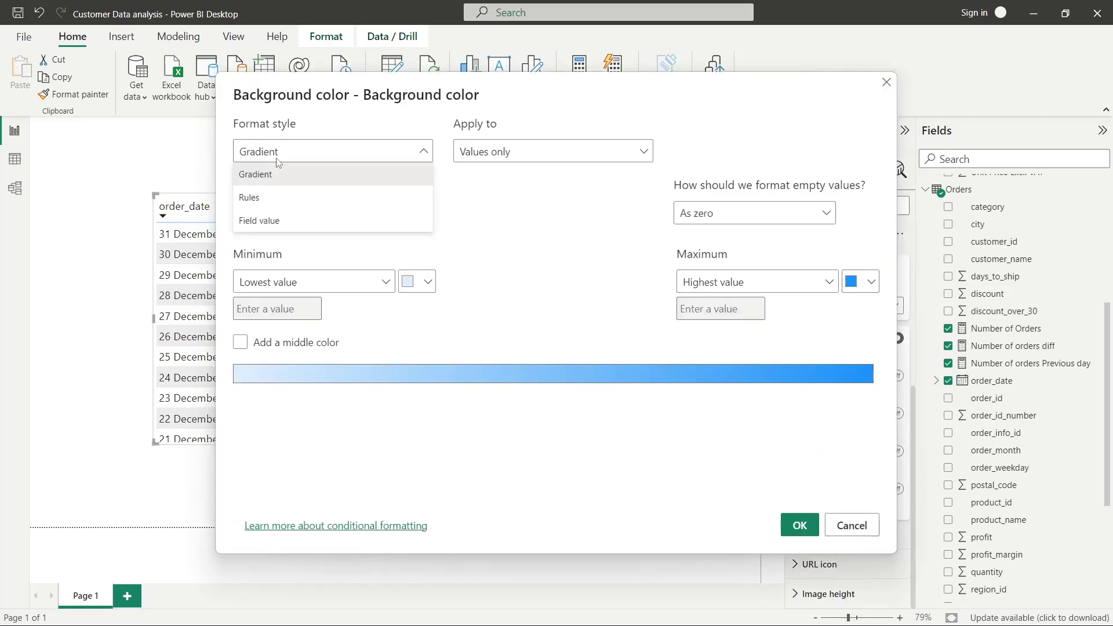
click(274, 198)
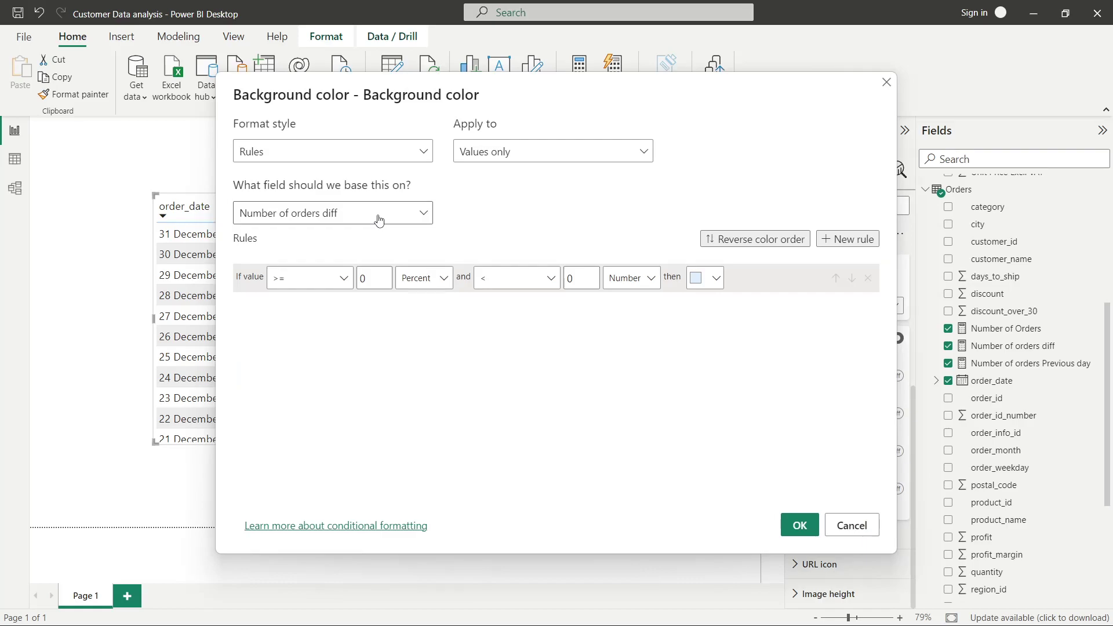
click(535, 149)
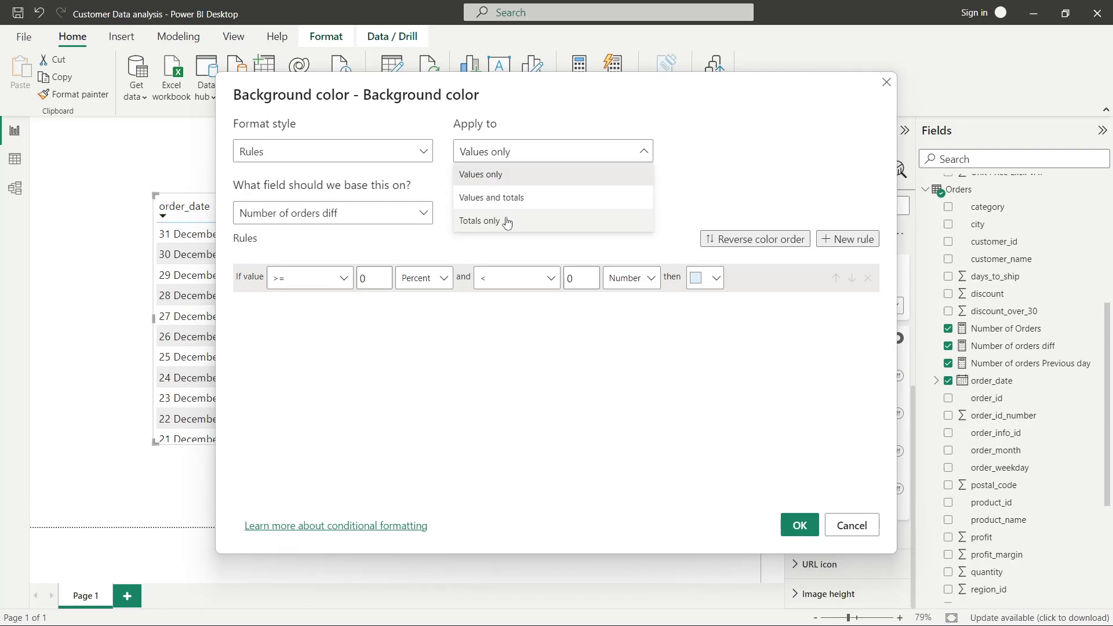
click(724, 139)
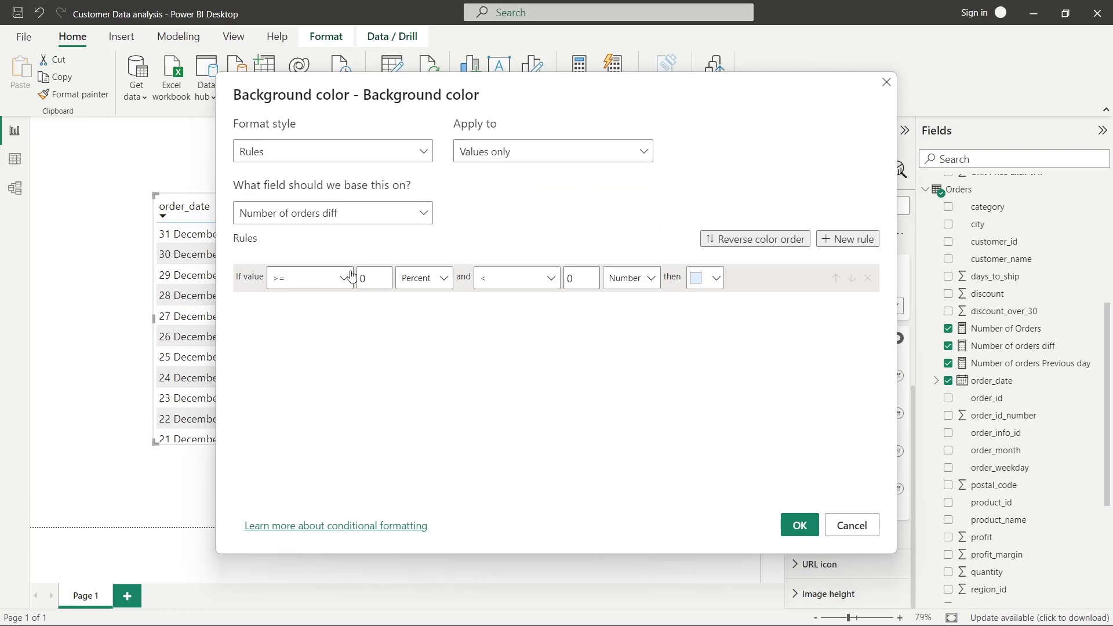
Set the first rule to values > 0 Number and <= 100000 Number
click(310, 283)
click(302, 304)
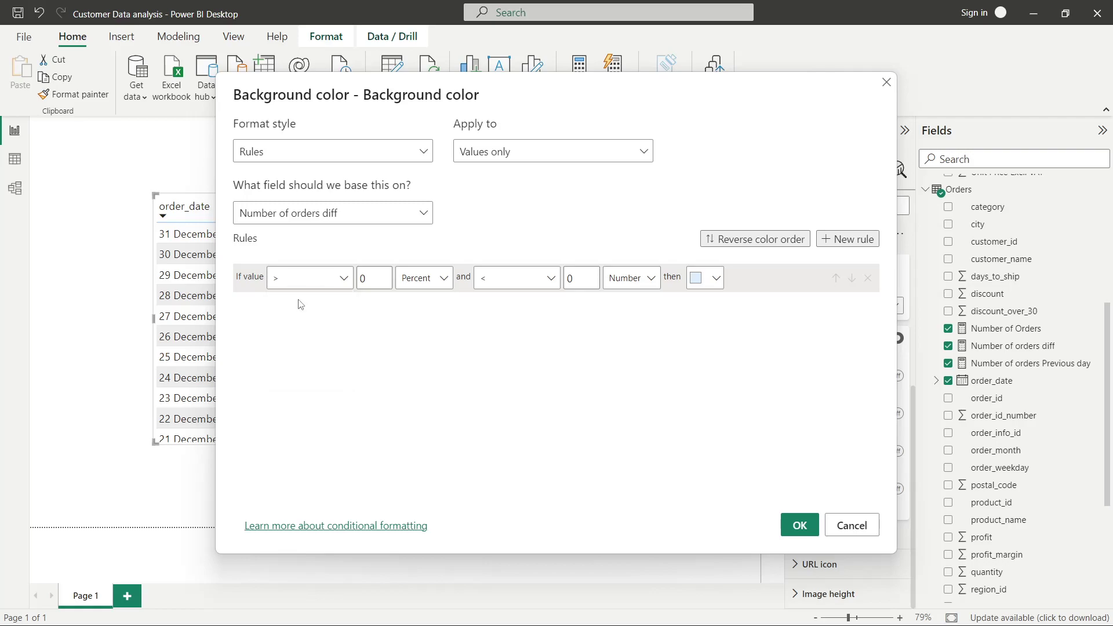
click(421, 278)
click(422, 303)
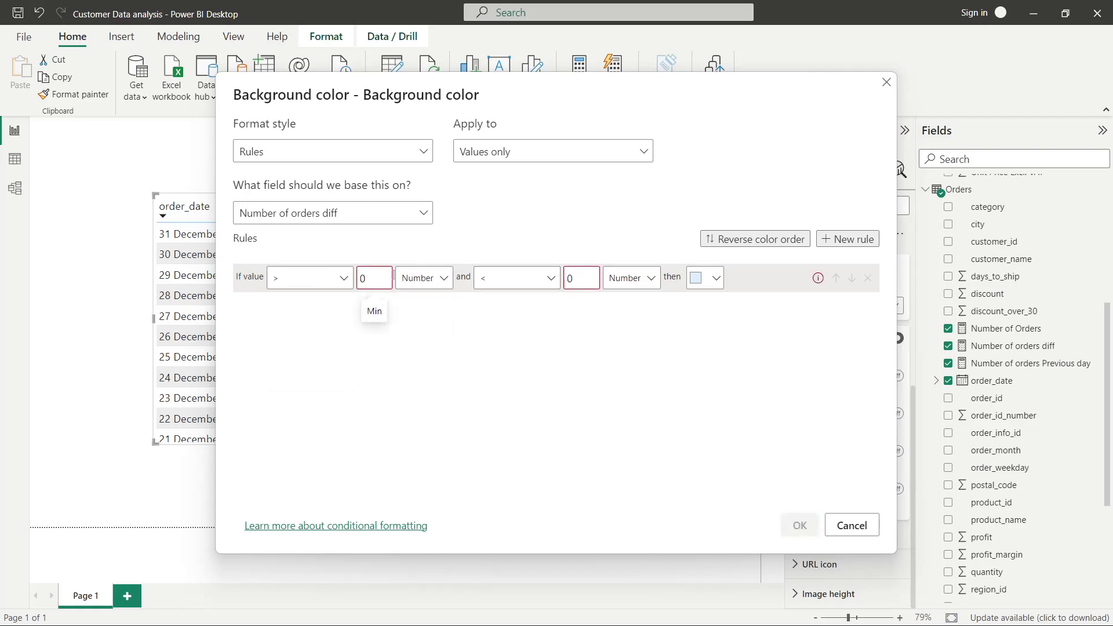
click(550, 280)
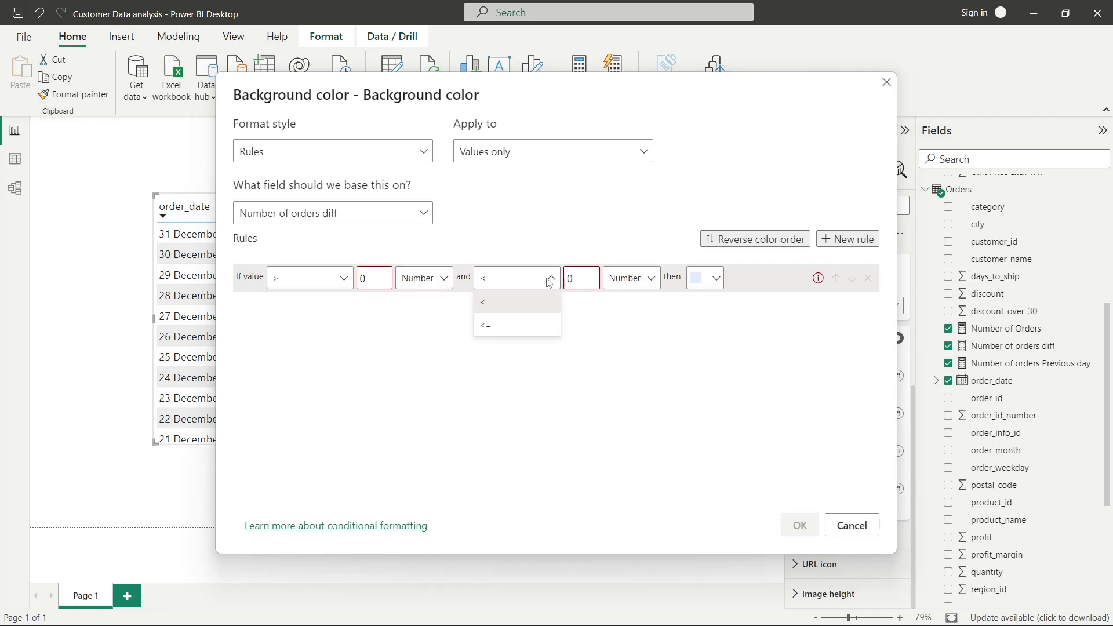
click(522, 328)
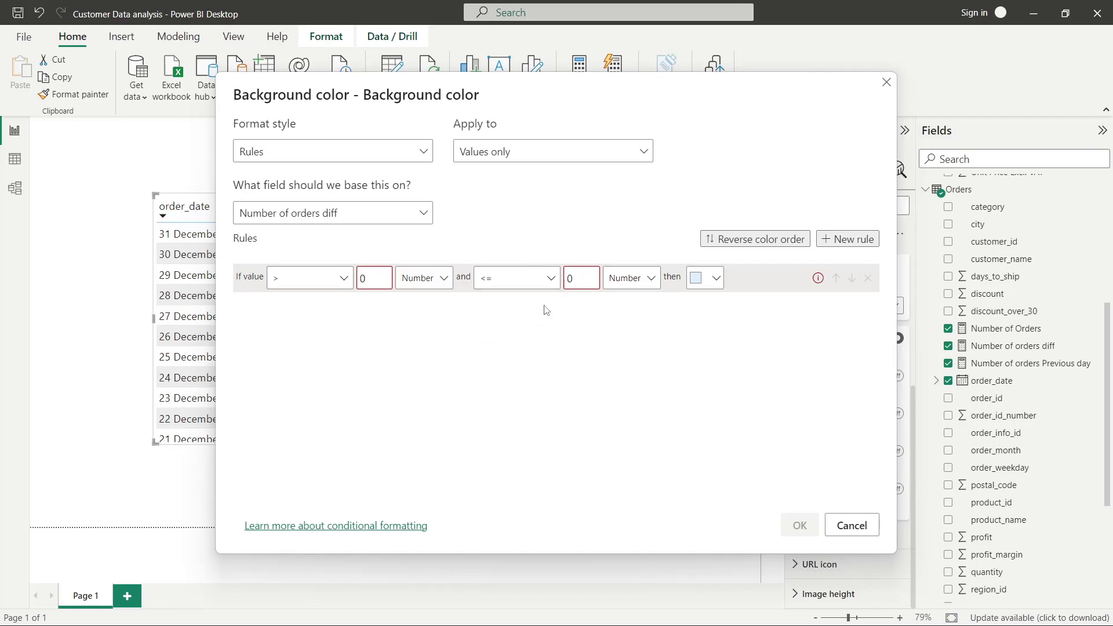
click(575, 277)
text(100000)
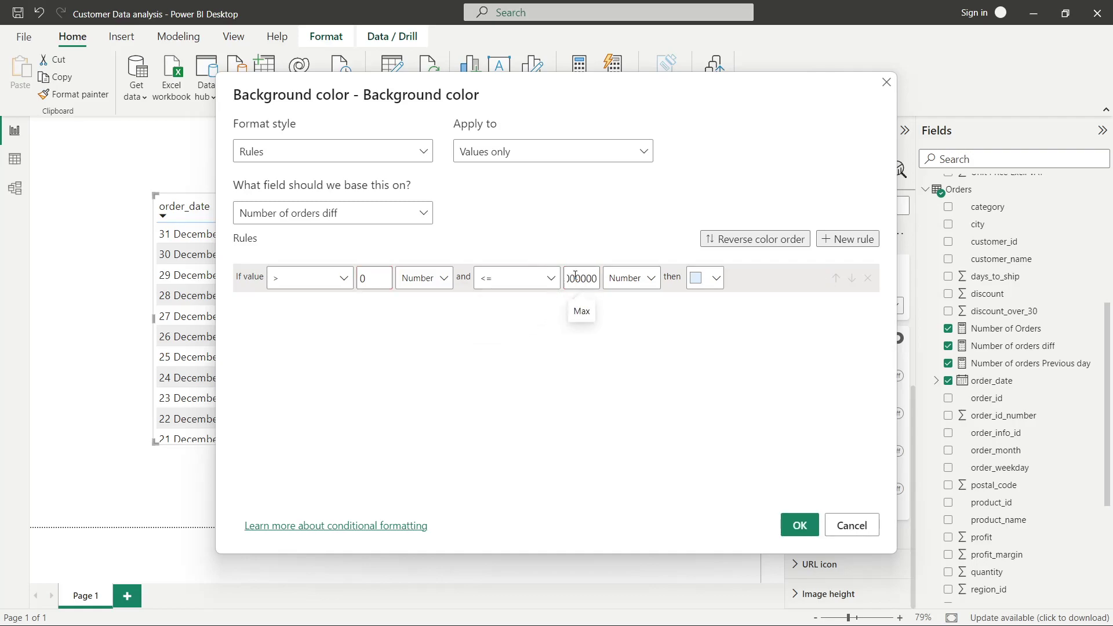
Give the first rule a custom muted grey-green colour (#92A288)
click(719, 284)
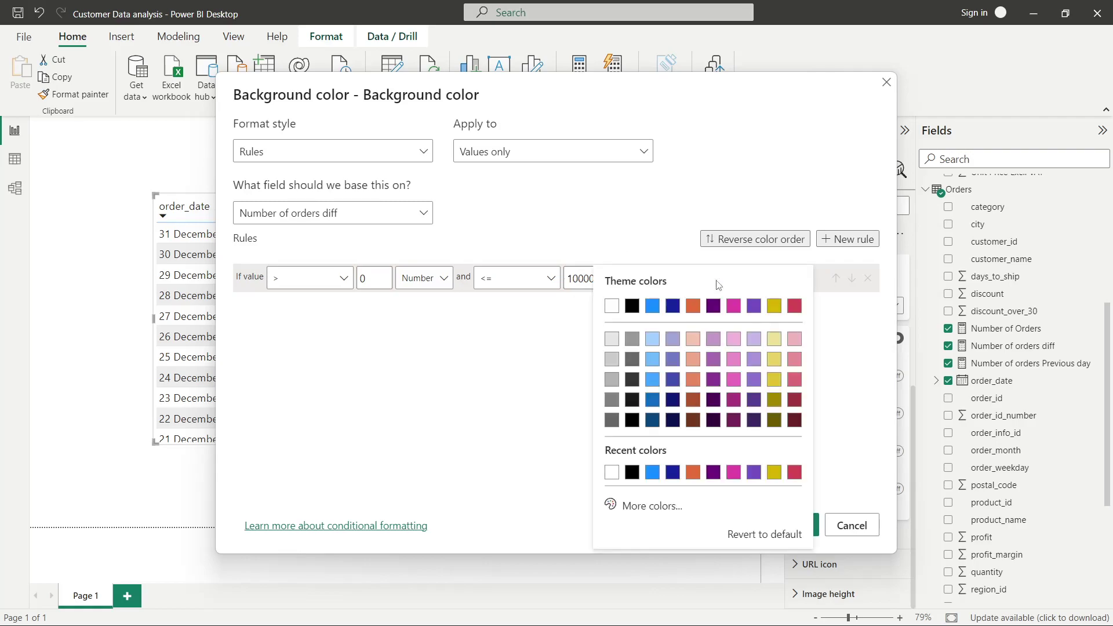
click(654, 506)
click(665, 455)
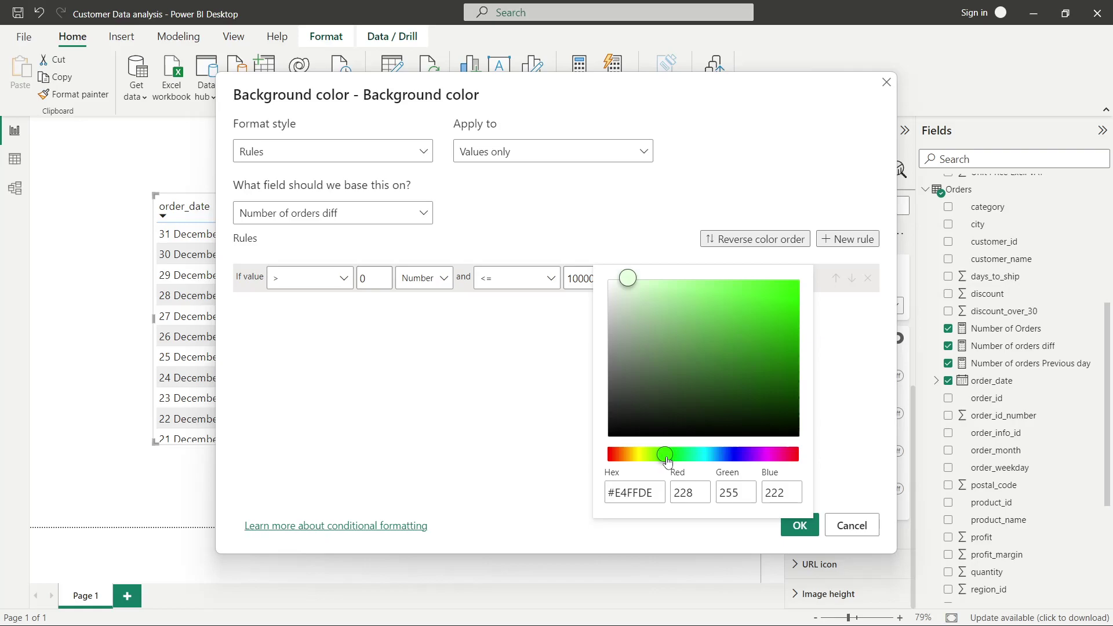
drag(667, 460, 659, 459)
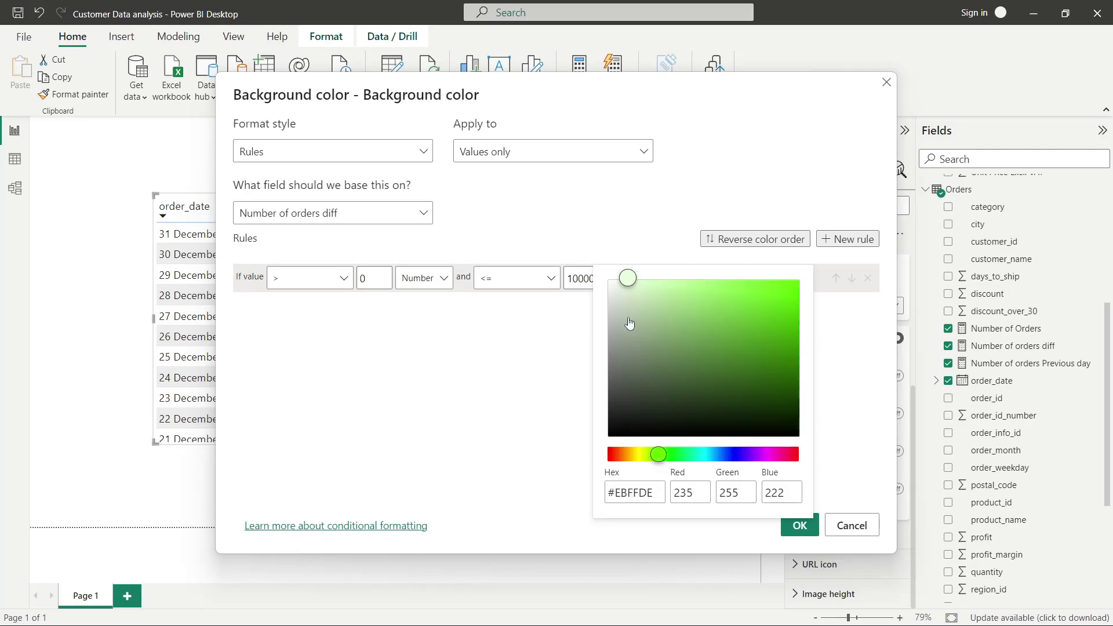
drag(627, 280, 641, 342)
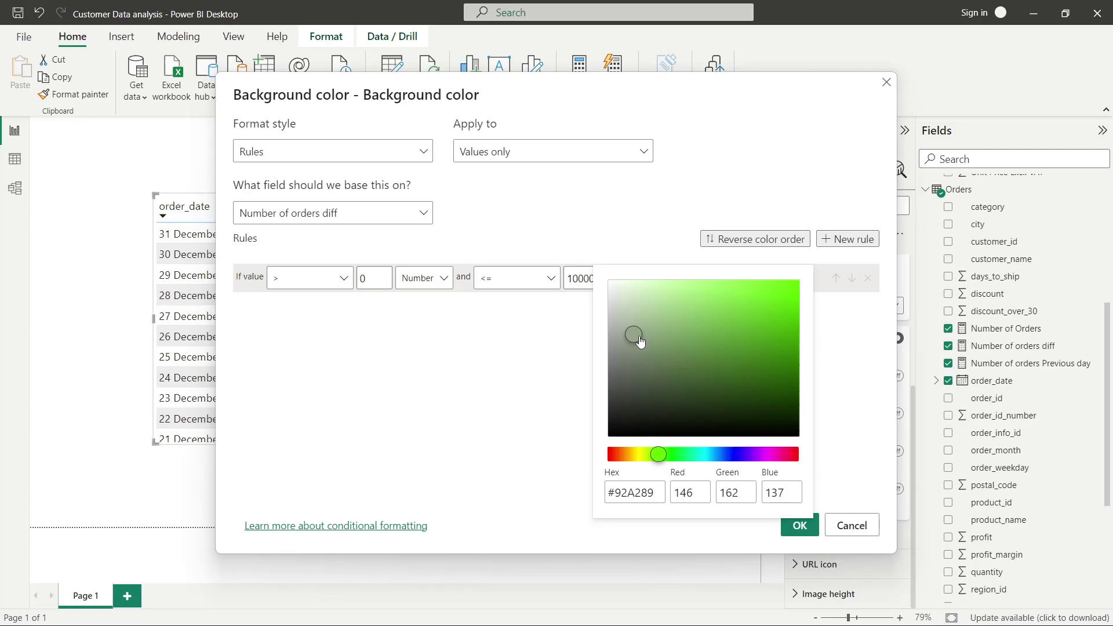
click(551, 326)
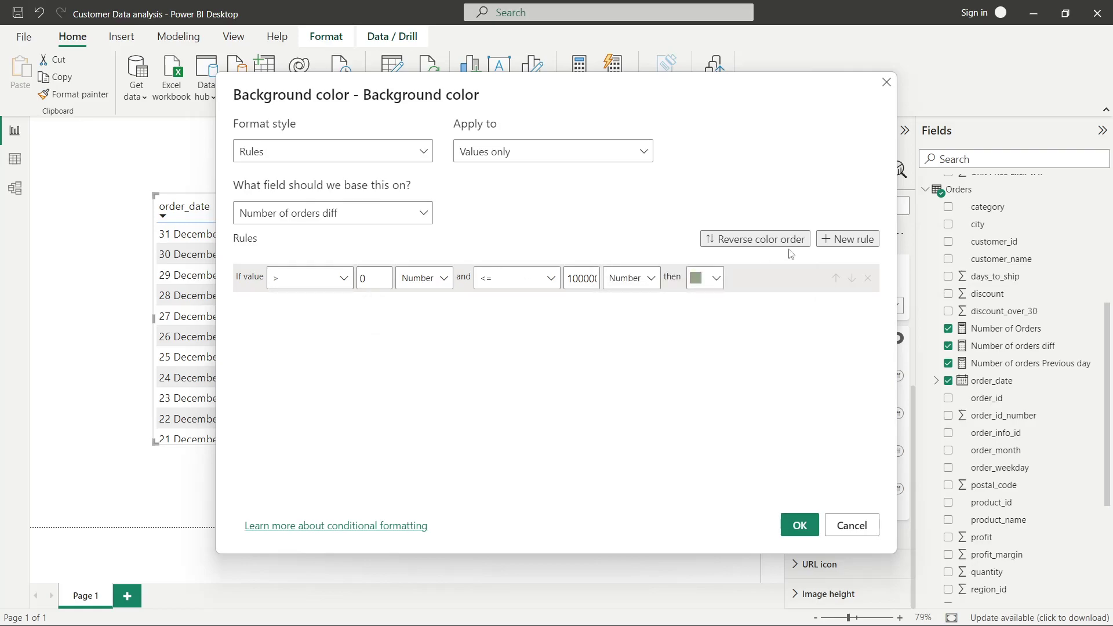
Add a second rule for values >= -1000000 Number and <= 0 Number
click(844, 240)
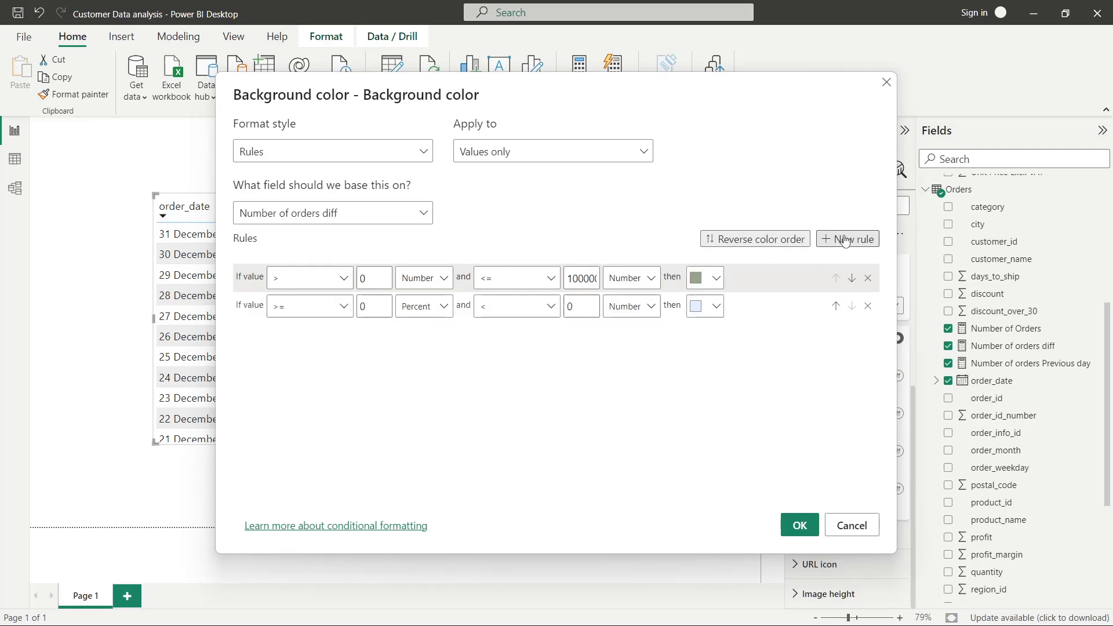
click(309, 308)
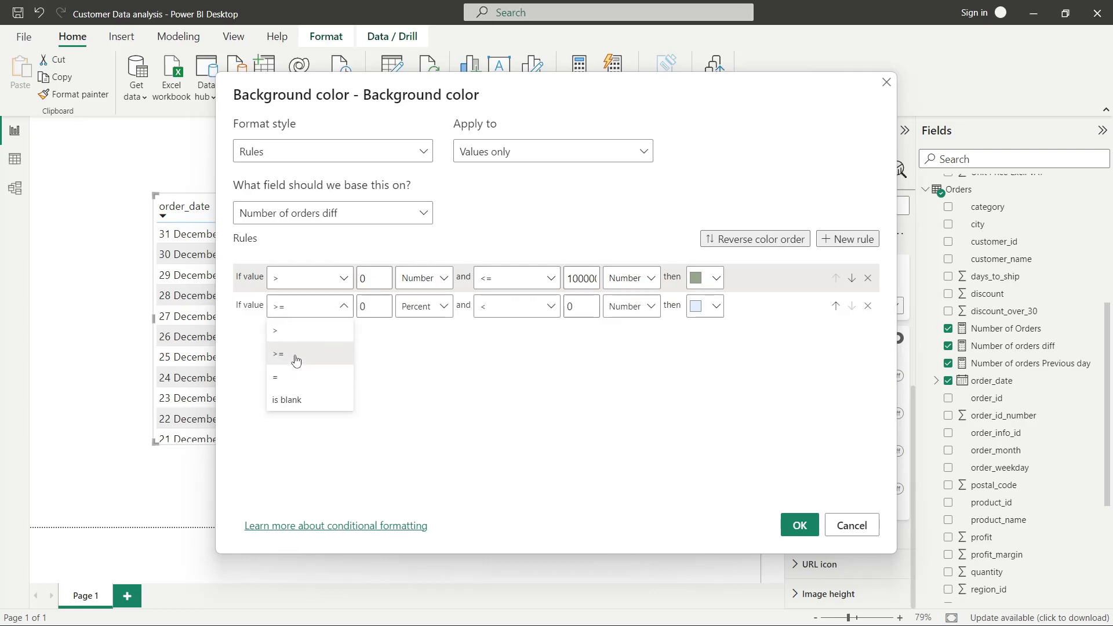
click(294, 354)
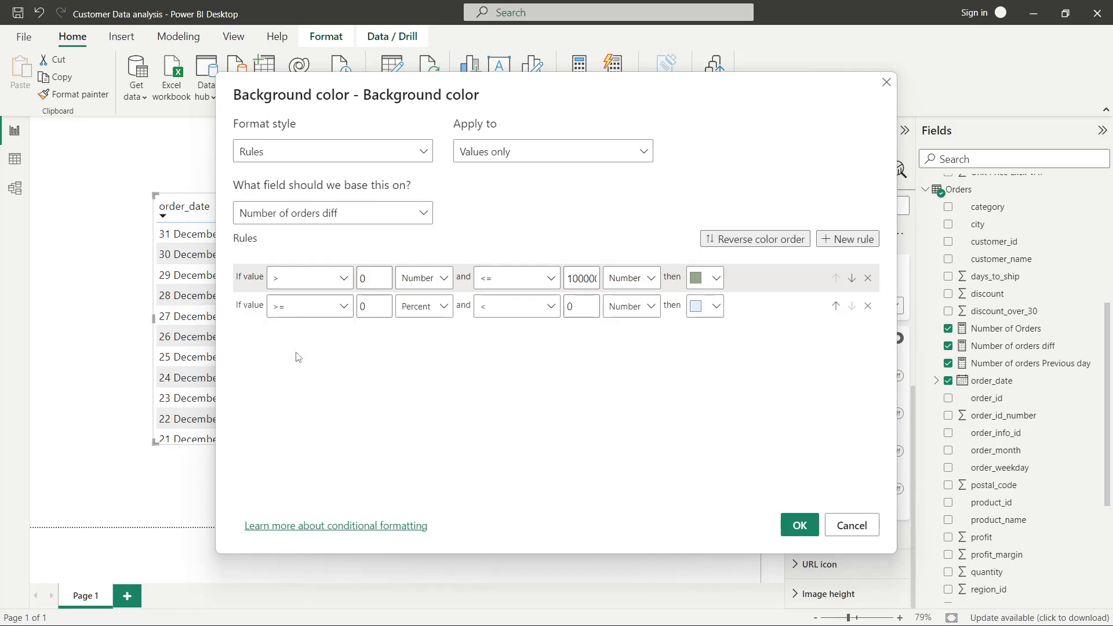
click(397, 307)
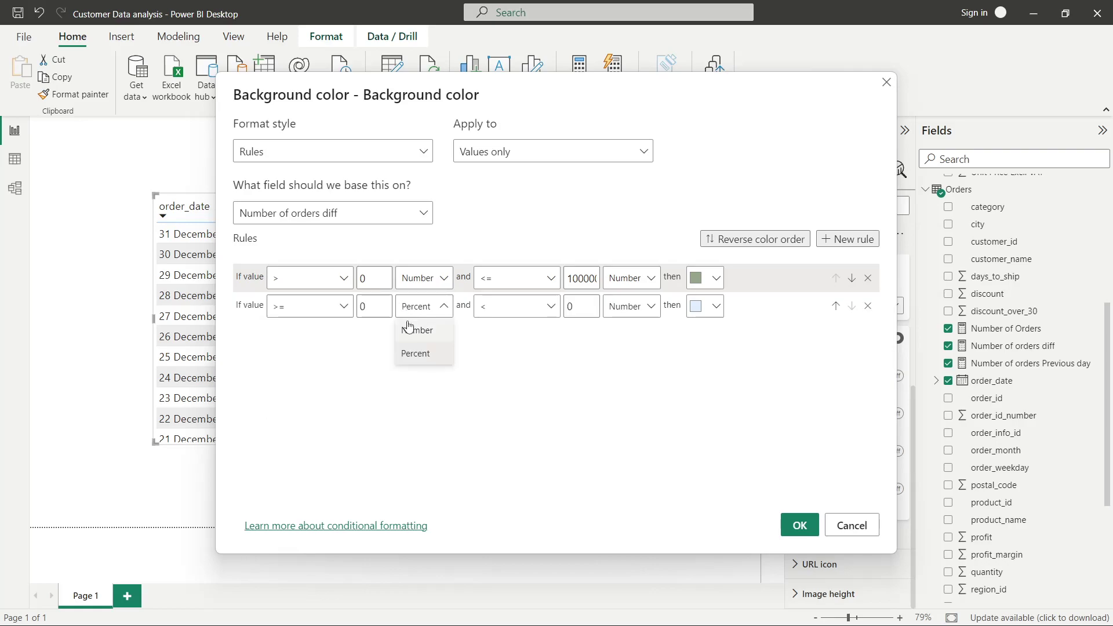
click(399, 325)
key(BackSpace)
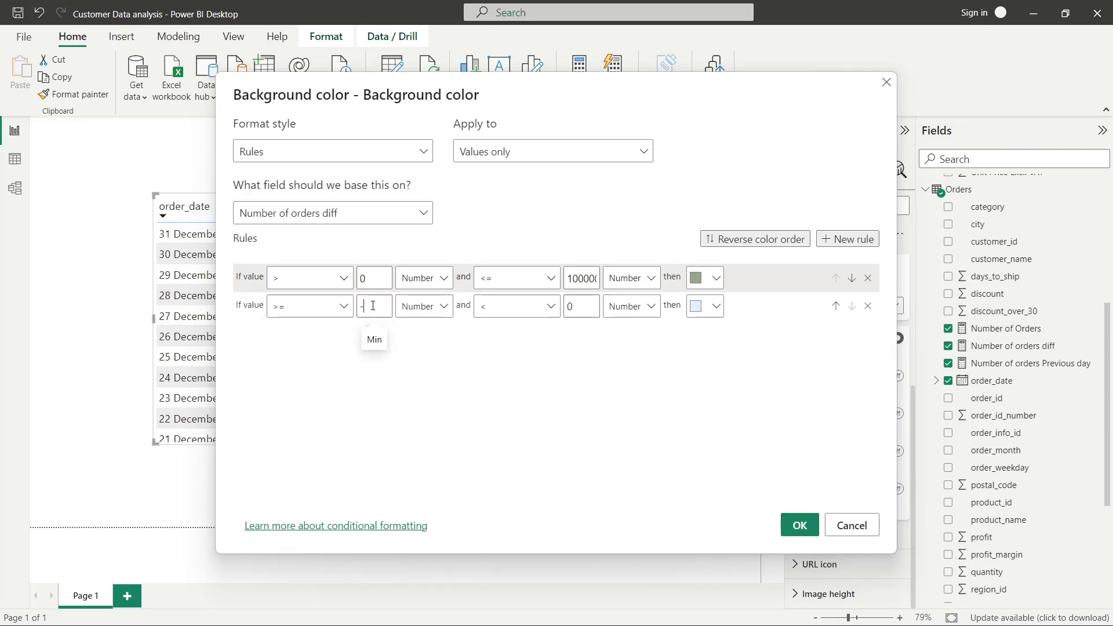
text(-1000000)
click(538, 309)
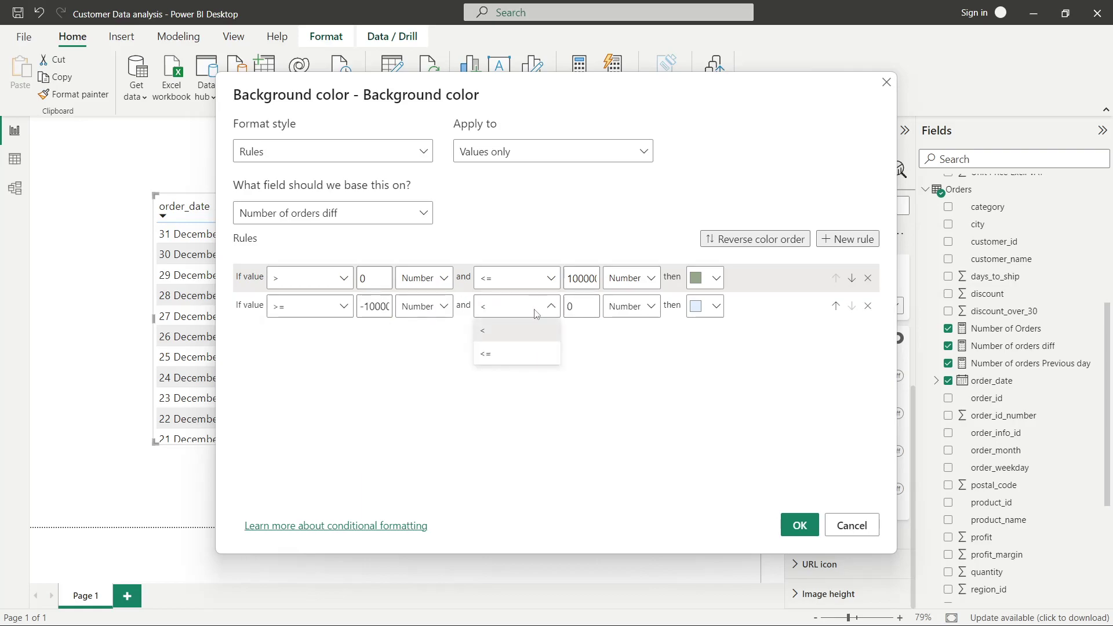
click(515, 360)
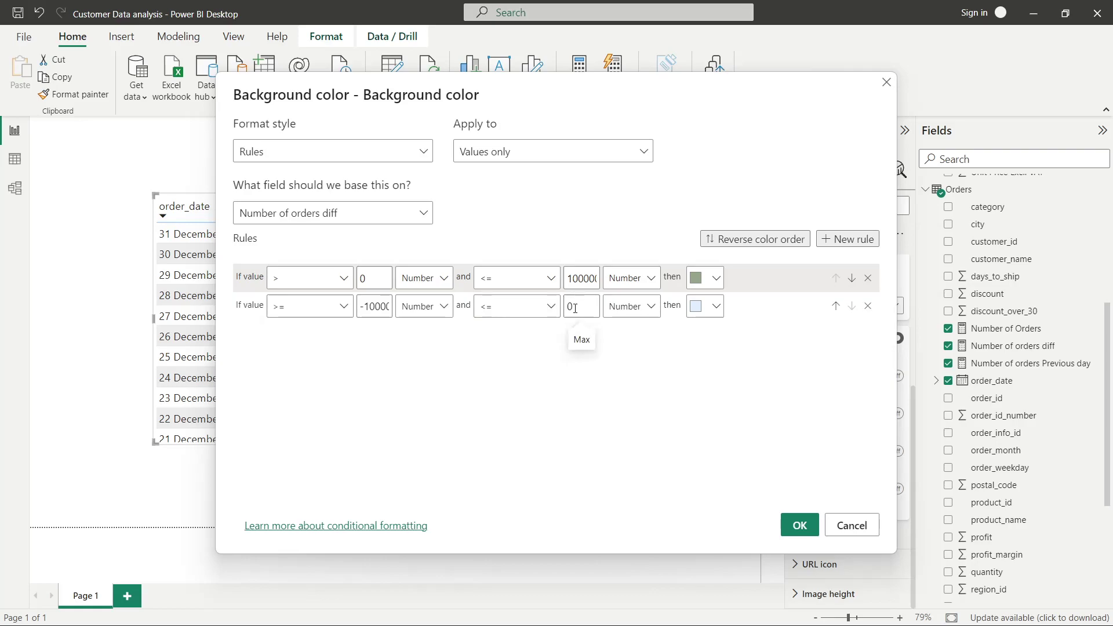
Colour the second rule red, discard an extra empty rule, and apply the background colour rules
click(699, 307)
click(792, 309)
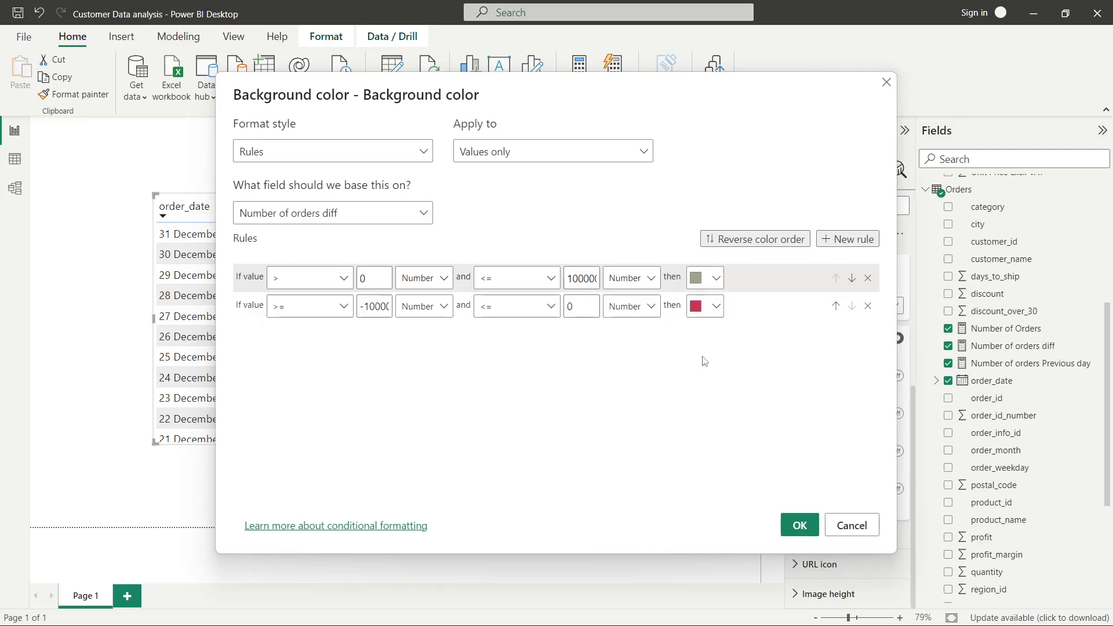
click(848, 239)
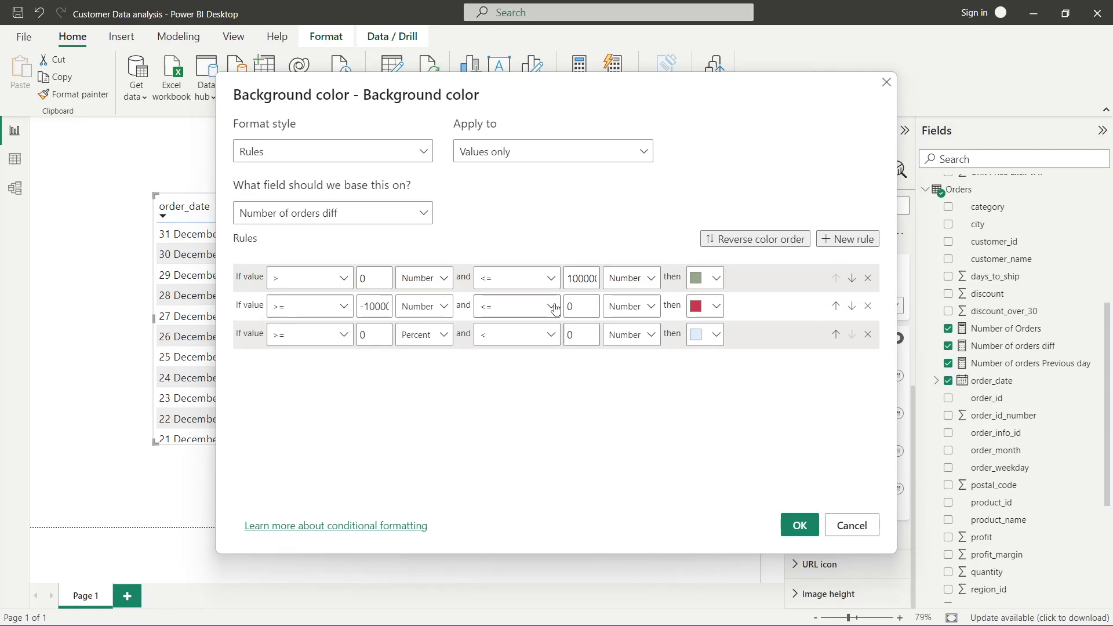
click(867, 335)
click(801, 526)
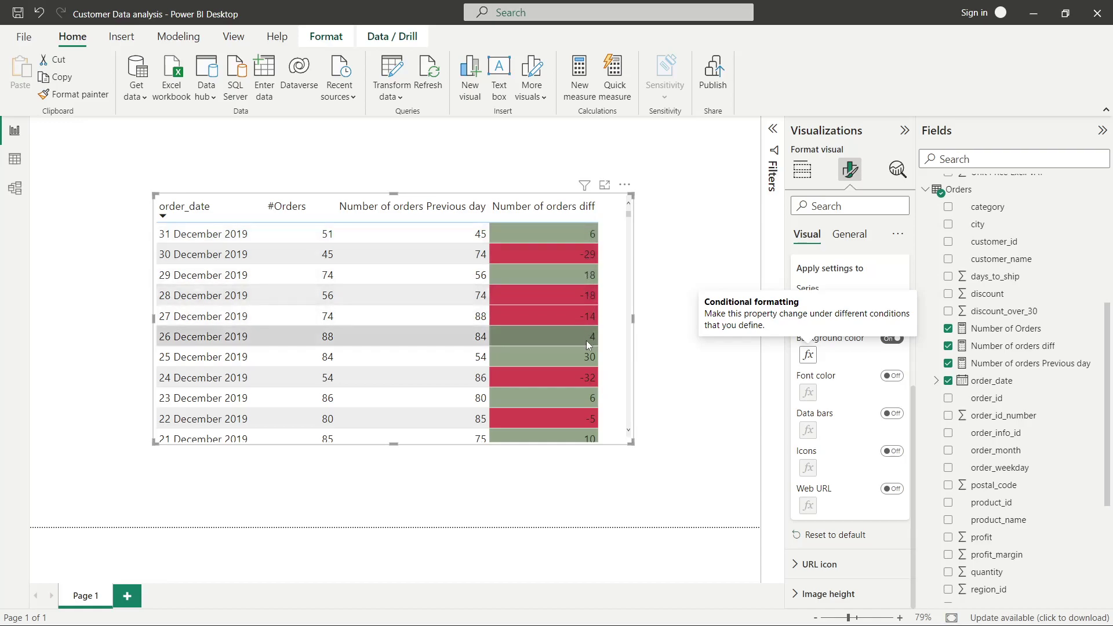
scroll(587, 342, down, 2)
scroll(588, 345, down, 5)
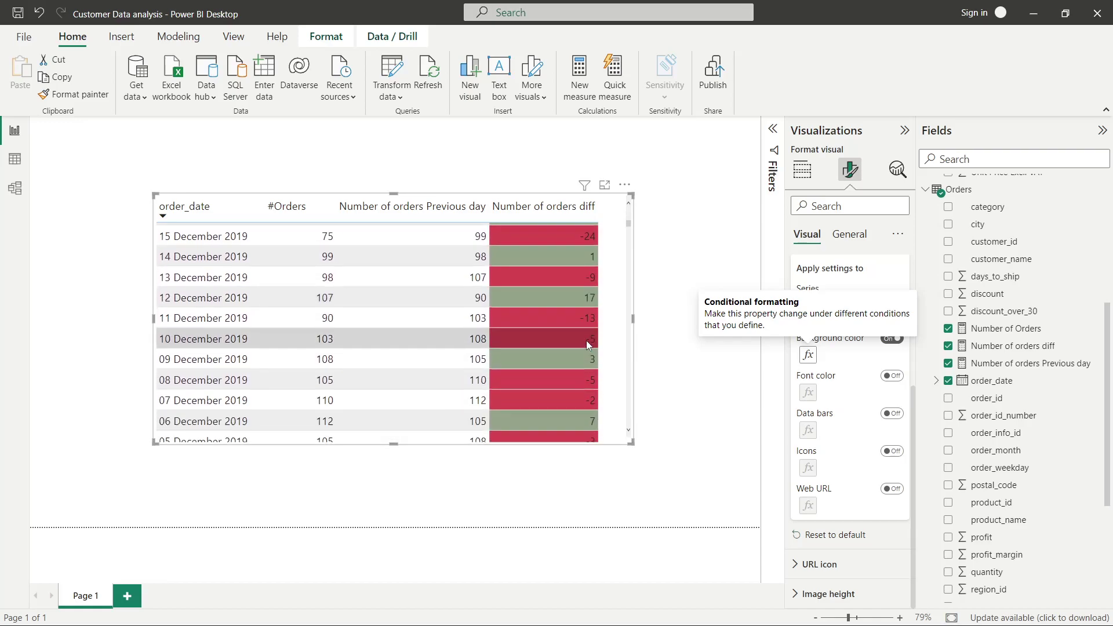
scroll(586, 340, down, 2)
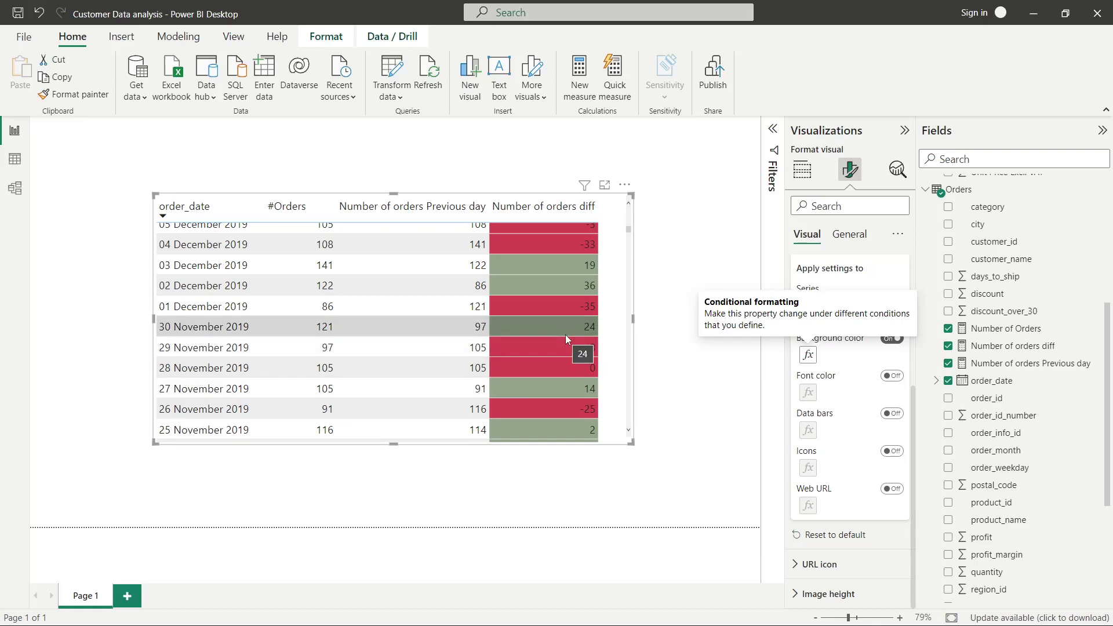
Add a third background colour rule that makes diff values = 0 Number yellow
click(808, 355)
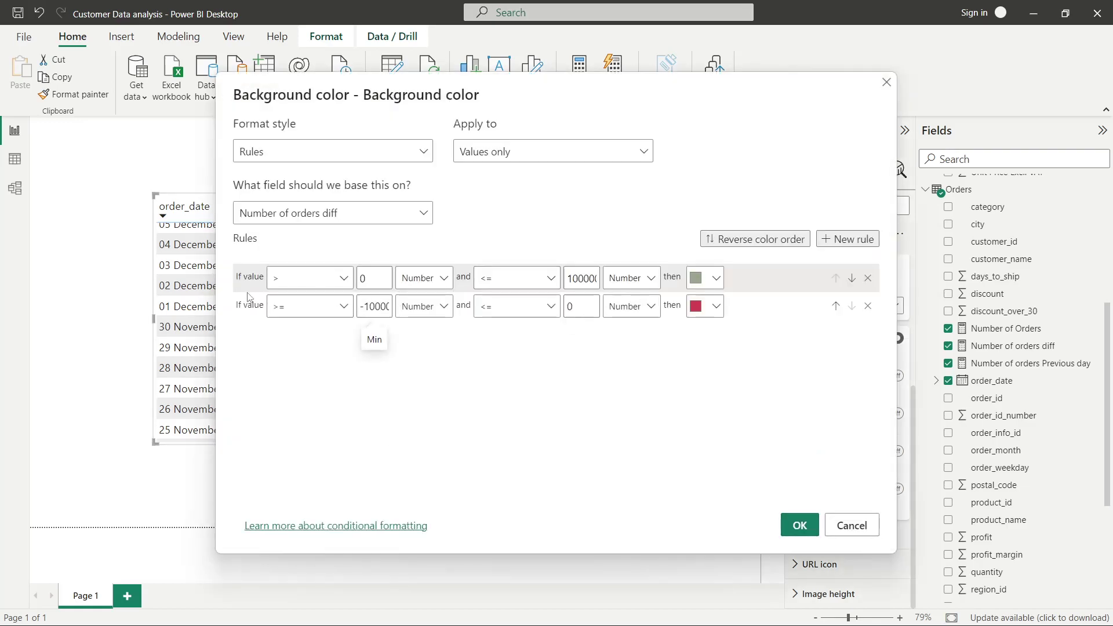
click(849, 239)
click(318, 335)
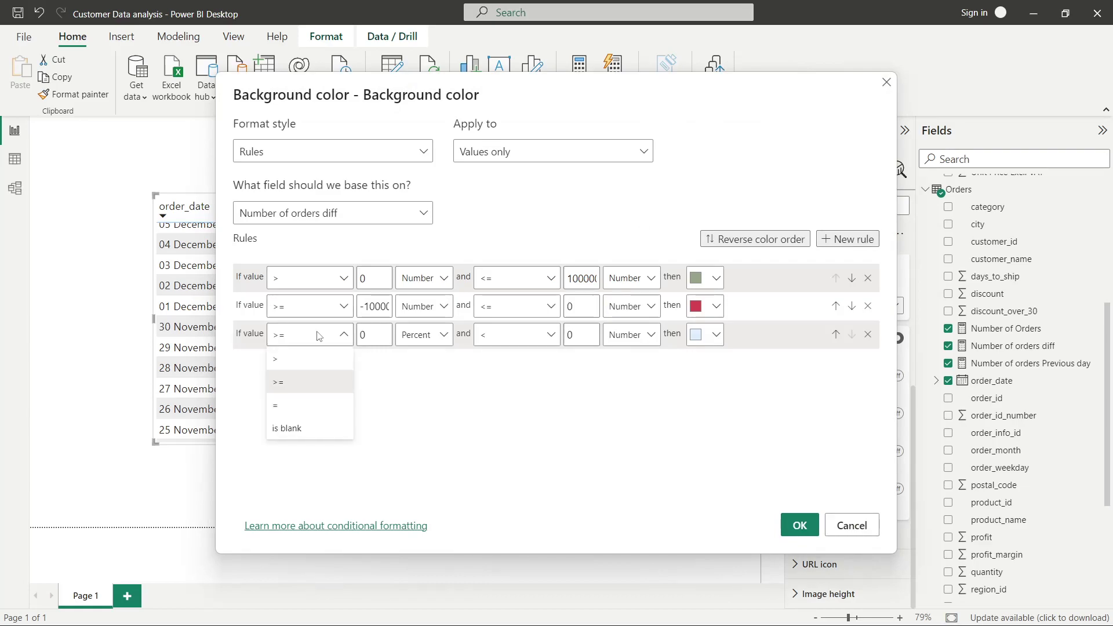
click(305, 405)
click(422, 339)
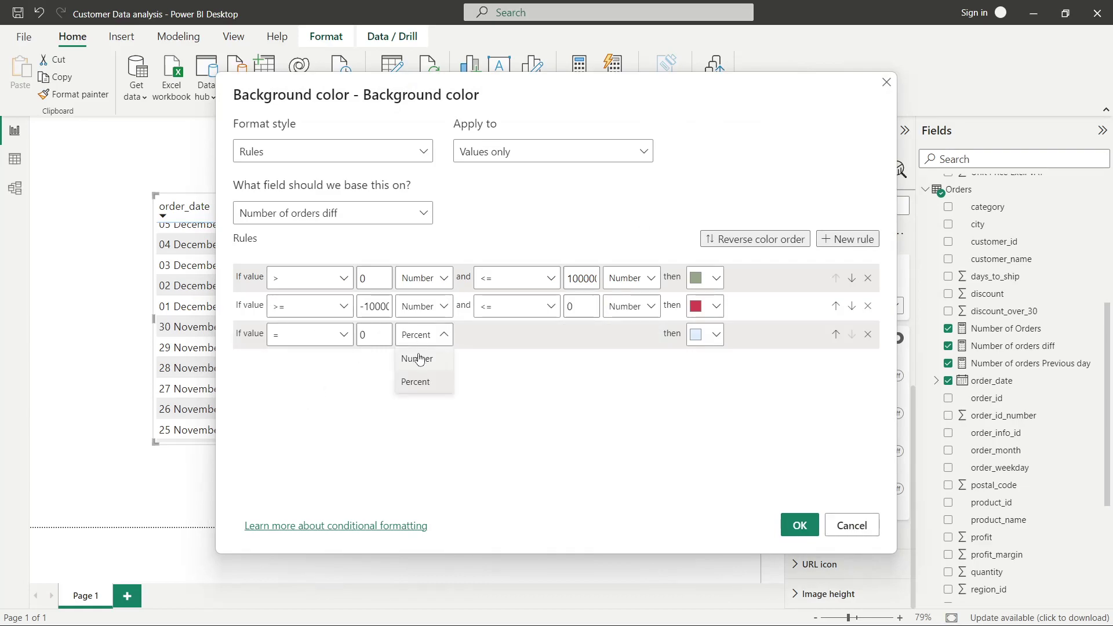
click(417, 359)
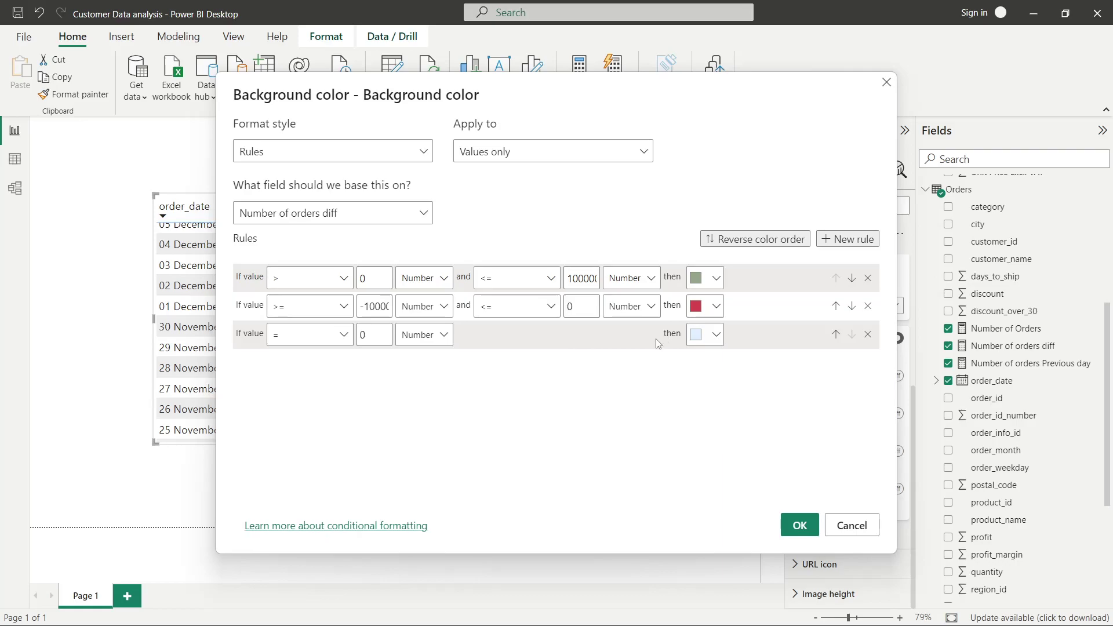
click(696, 336)
click(776, 280)
Change the red rule's upper bound from <= 0 to < 0 and apply the rules
click(550, 313)
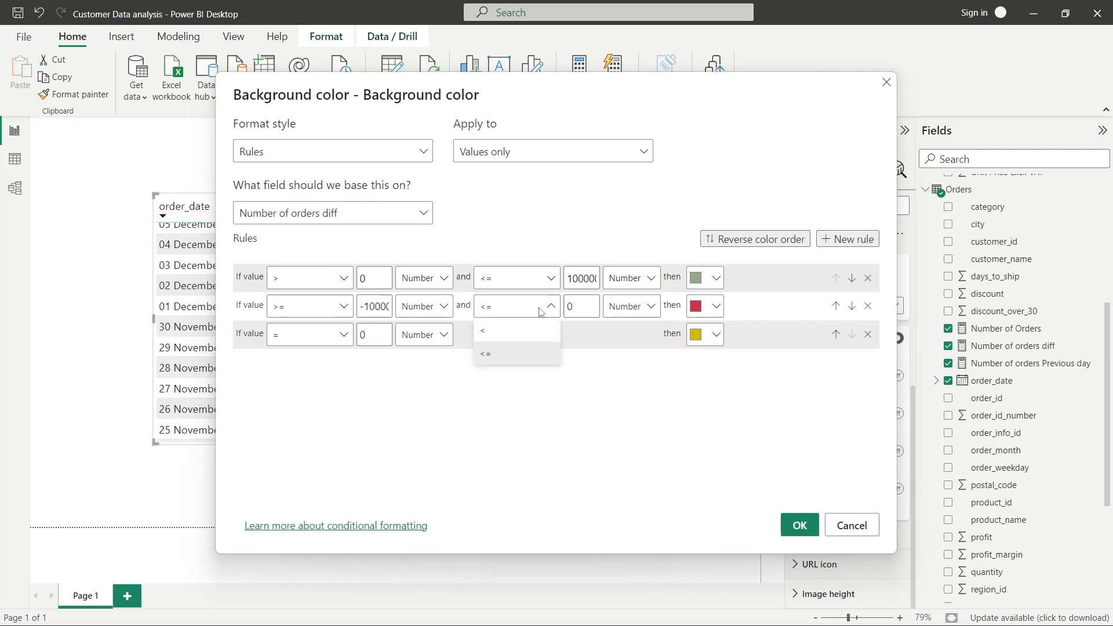
click(530, 339)
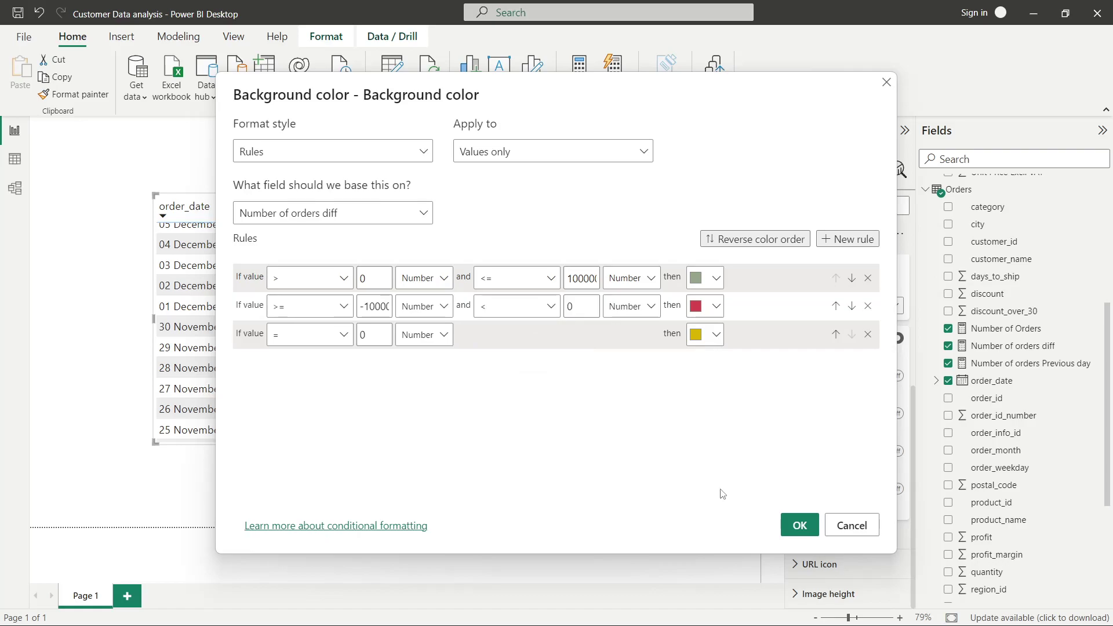
click(793, 526)
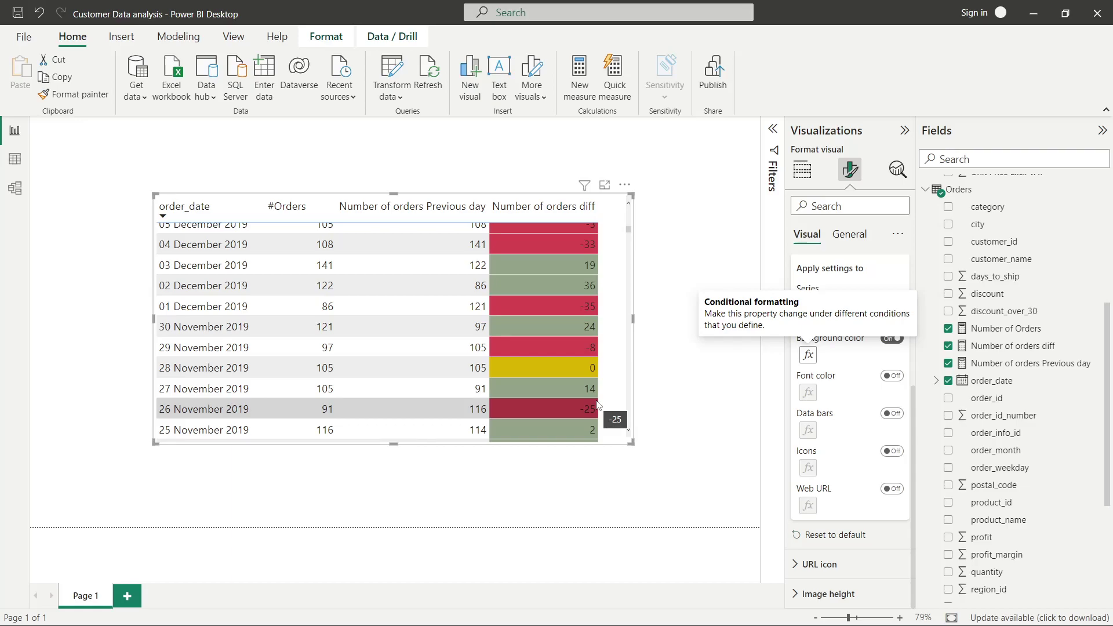
key(alt+Tab)
key(alt+Tab)
key(alt+Tab)
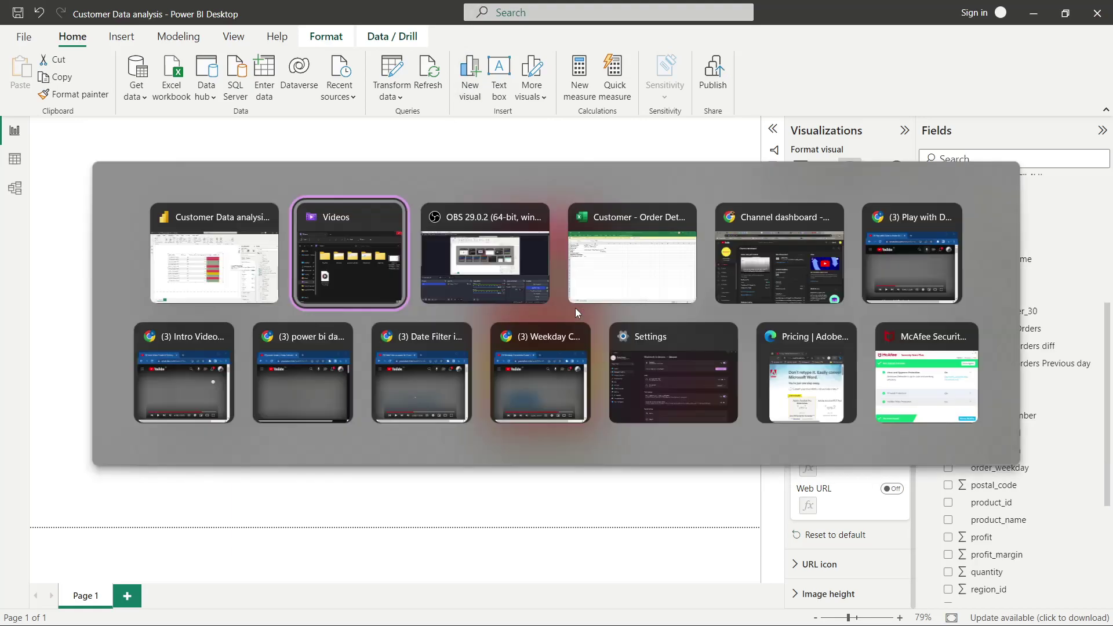
key(alt+Tab)
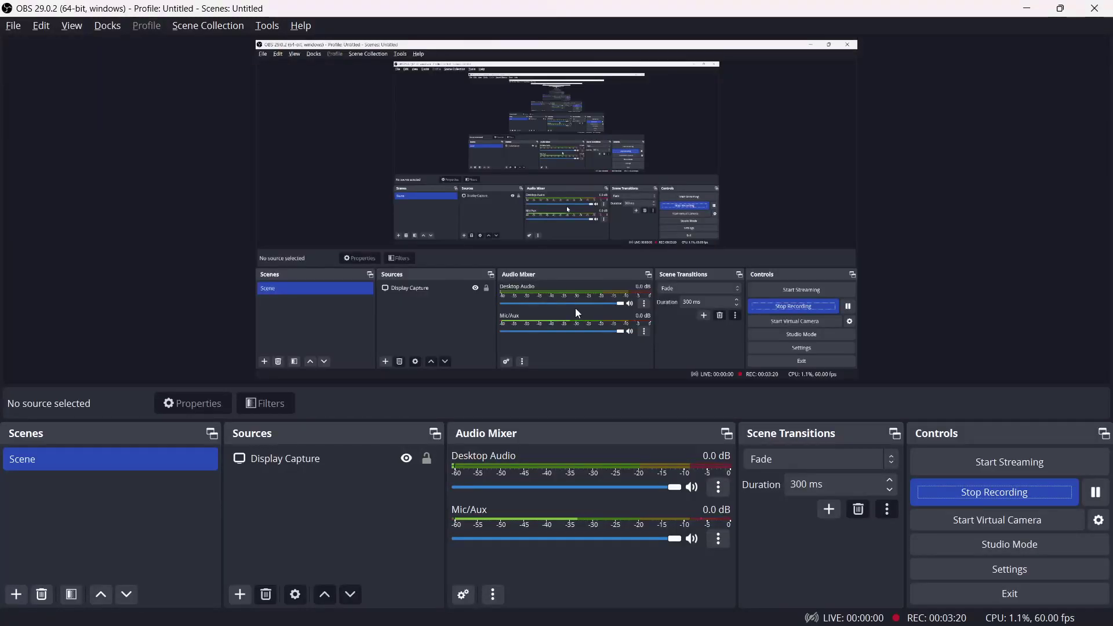
key(alt+Tab)
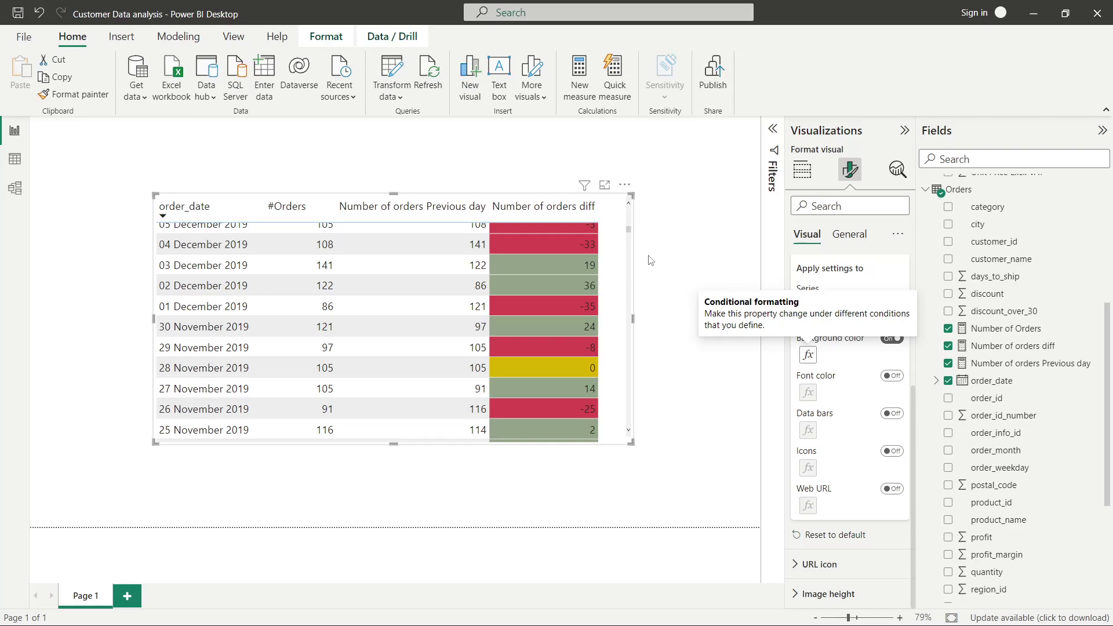
scroll(608, 282, up, 5)
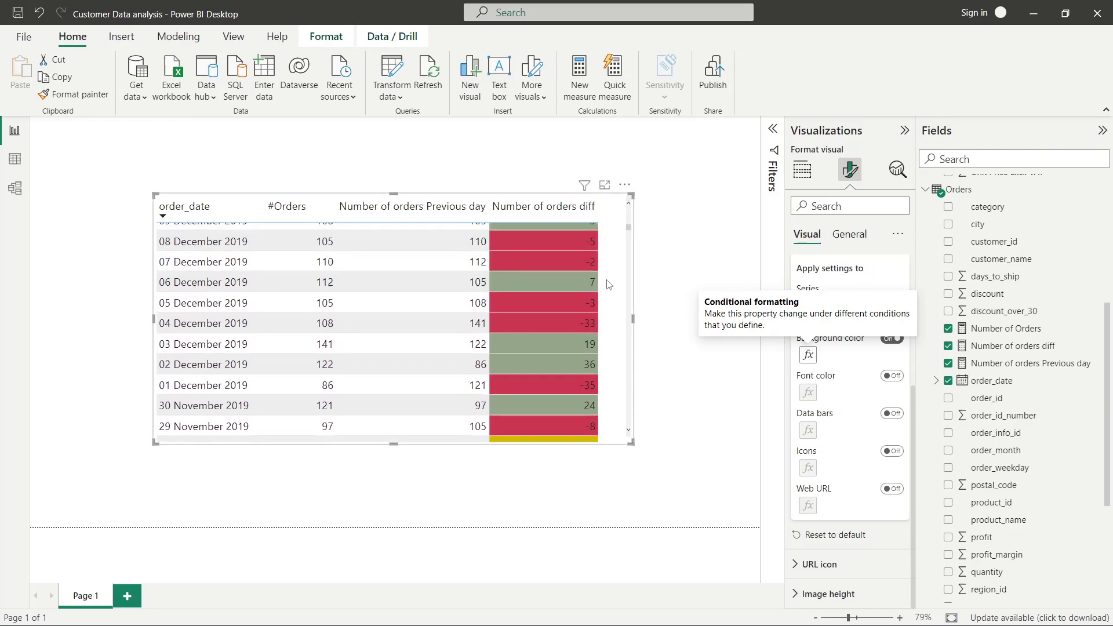
scroll(607, 282, up, 5)
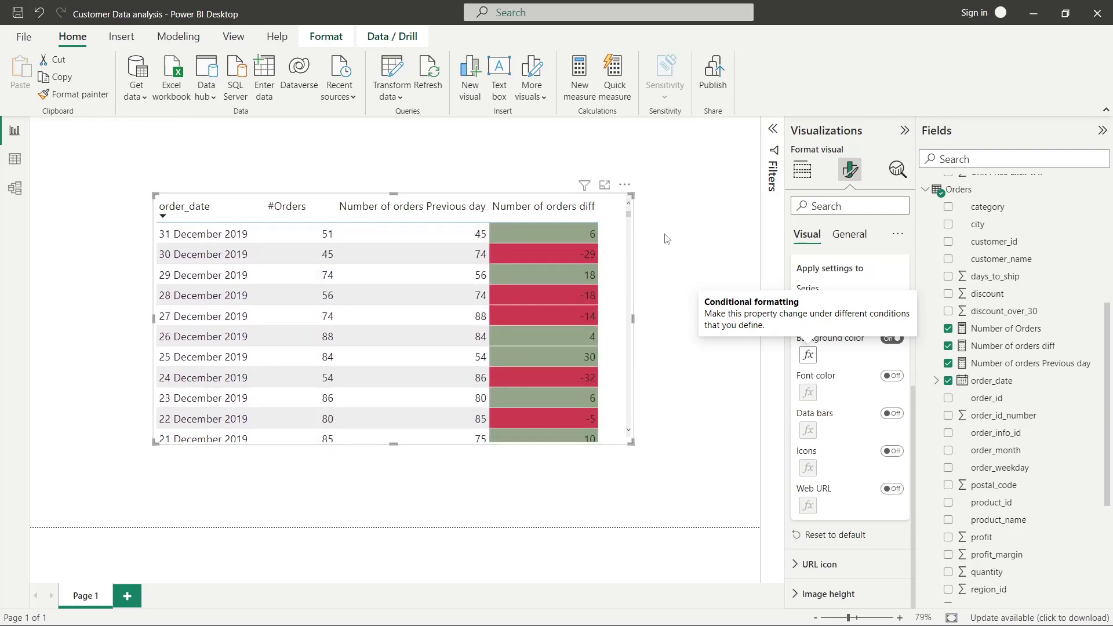